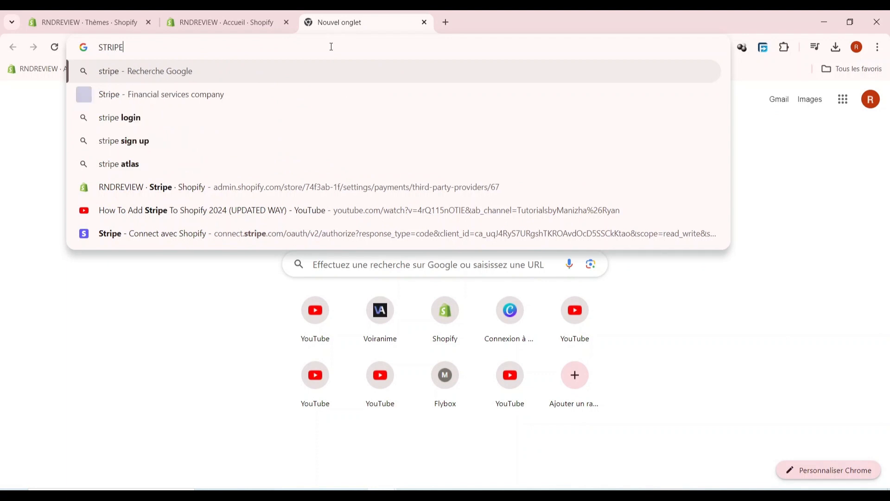
# Step: Search the web for Stripe, open its official website and start the account registration
pyautogui.press('Return')
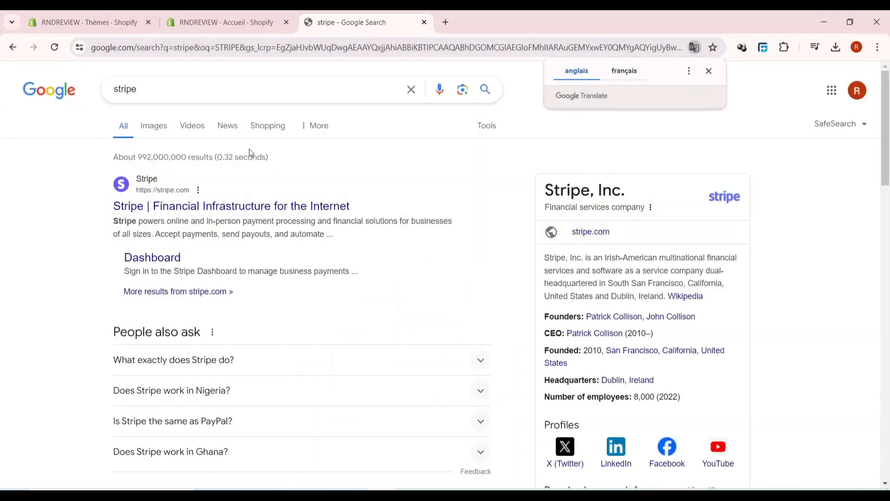
pyautogui.click(241, 213)
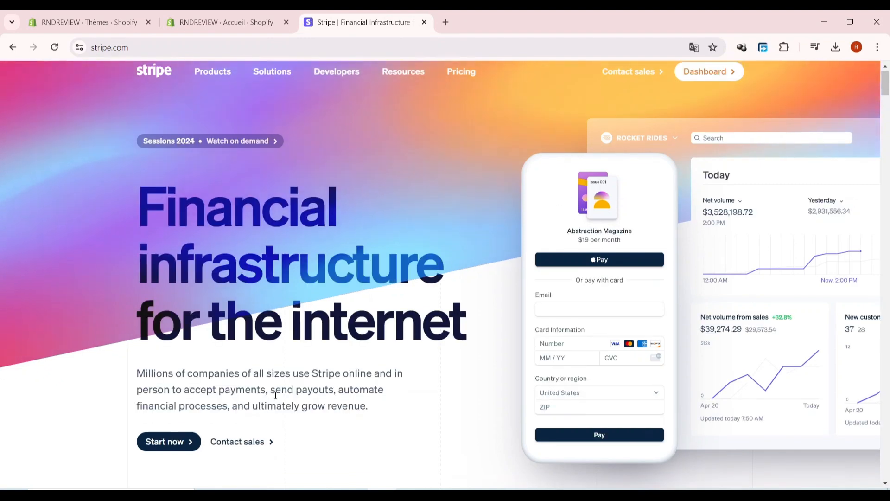
pyautogui.scroll(-3, 163, 346)
pyautogui.click(162, 345)
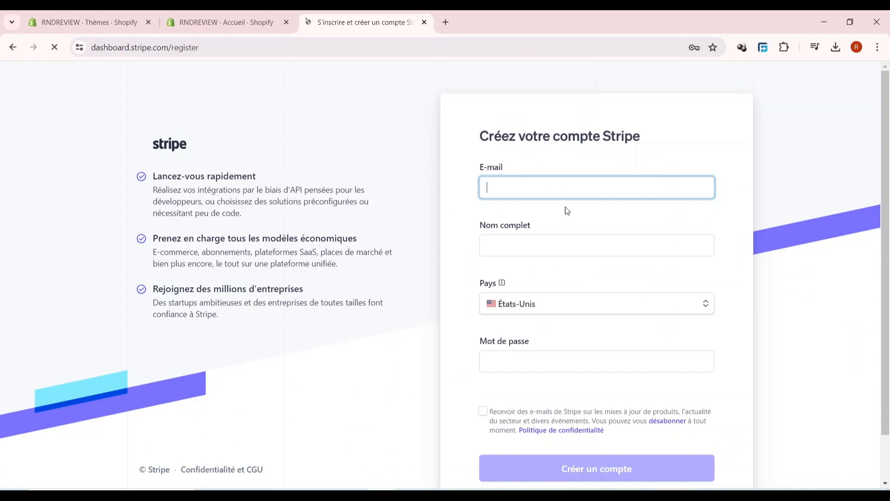
# Step: Examine the e-mail, full name and password fields of the Stripe account registration form
pyautogui.click(573, 194)
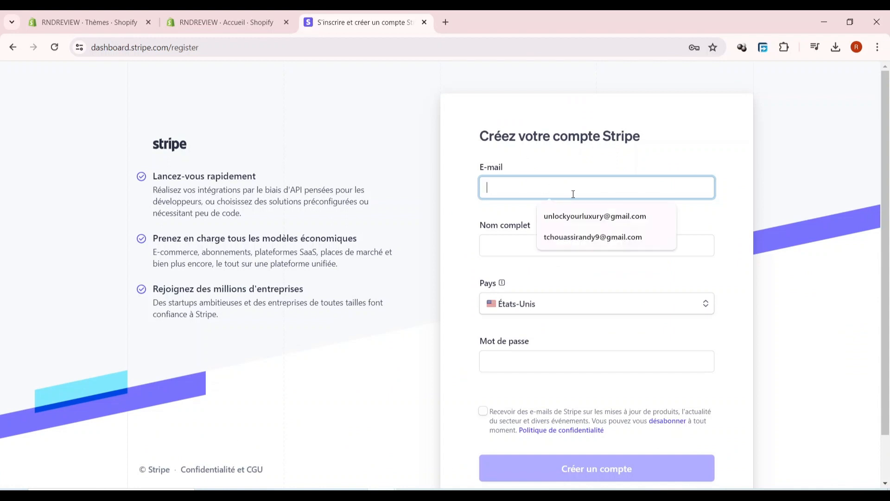
pyautogui.click(514, 246)
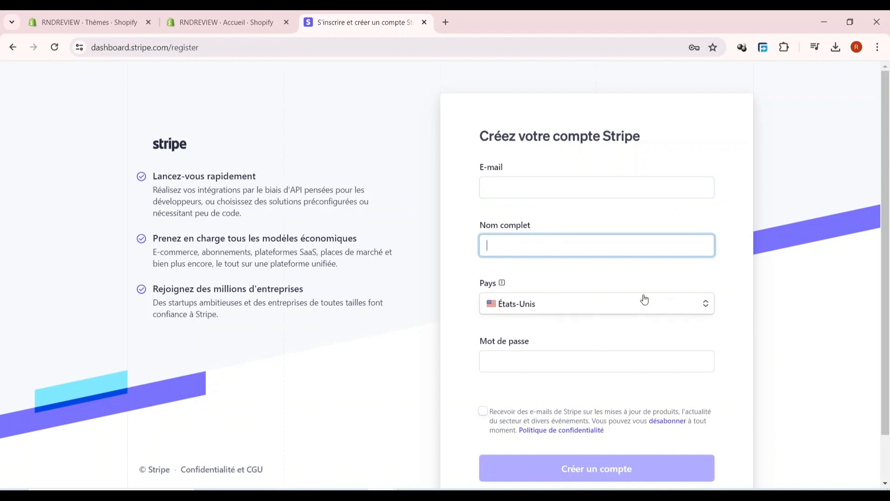
pyautogui.click(617, 359)
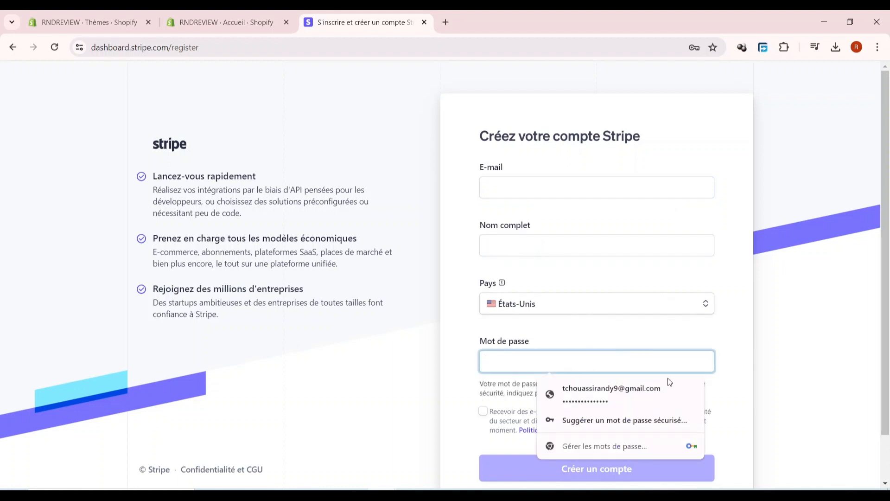
pyautogui.click(839, 347)
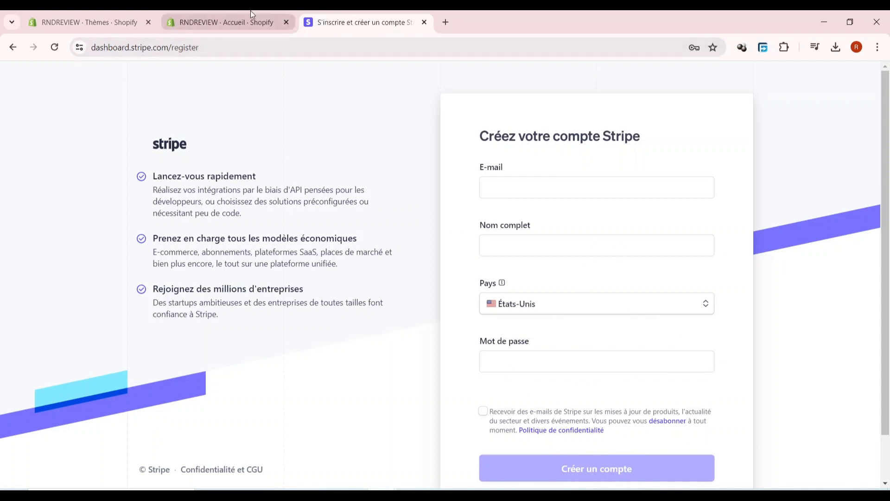
# Step: Switch to the Shopify admin and open the store's payment methods settings (Moyens de paiement)
pyautogui.click(215, 21)
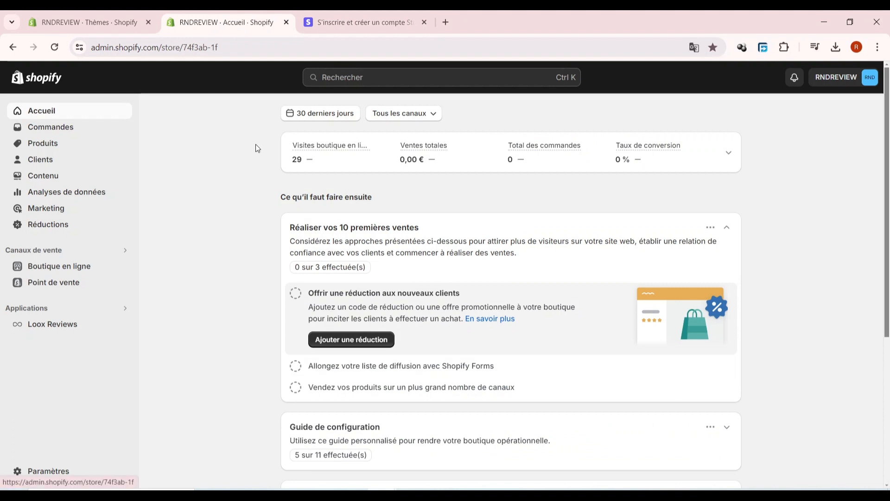
pyautogui.click(86, 471)
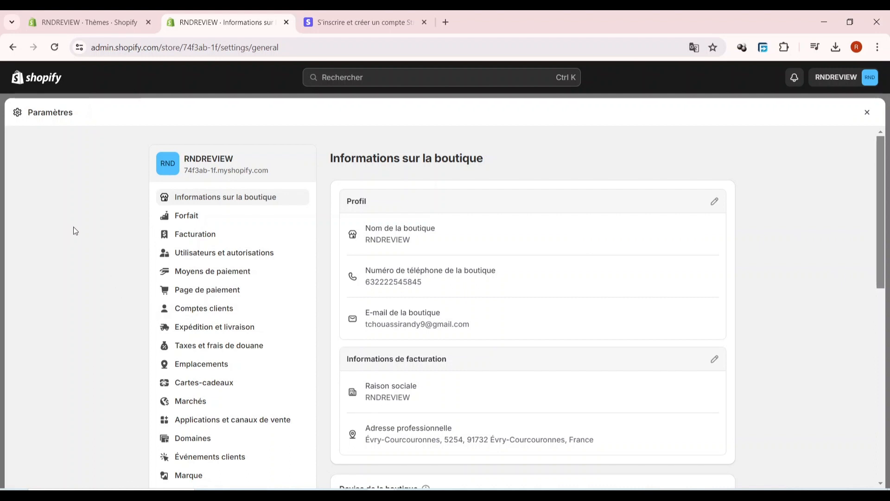
pyautogui.click(232, 273)
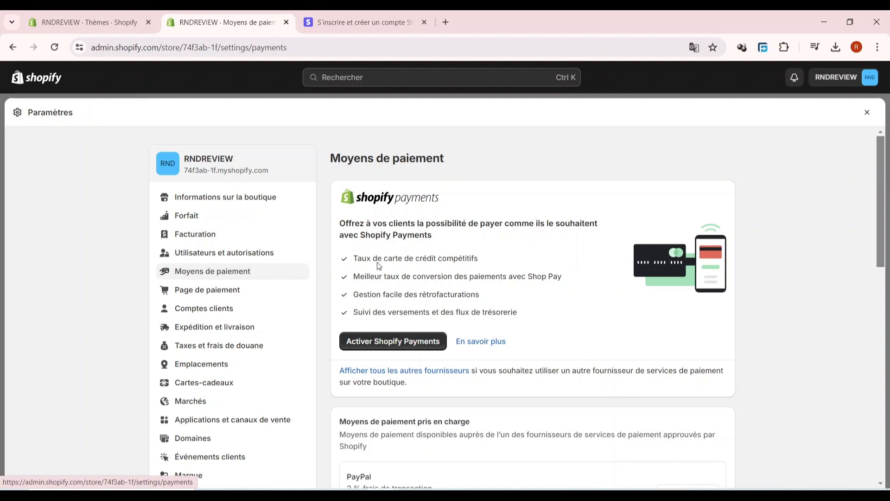
# Step: Review the store's supported payment methods, payment capture options and available manual payment types
pyautogui.scroll(-3, 394, 287)
pyautogui.scroll(-3, 389, 338)
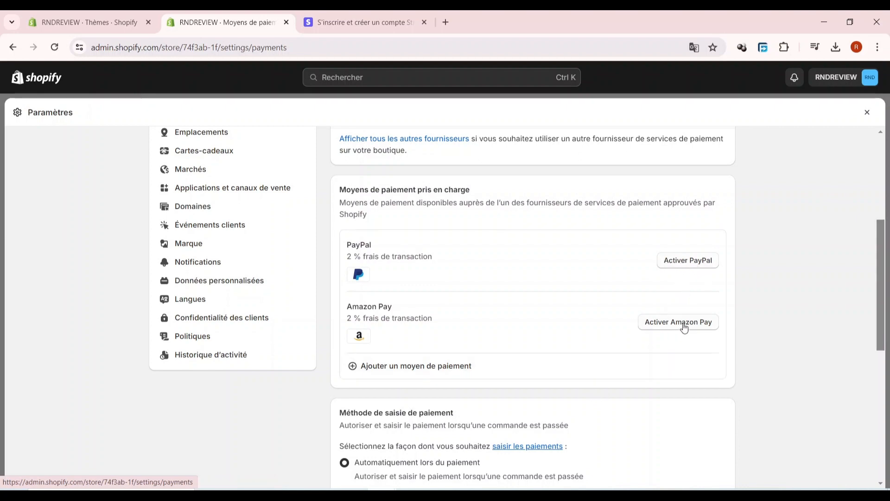
pyautogui.scroll(-3, 603, 288)
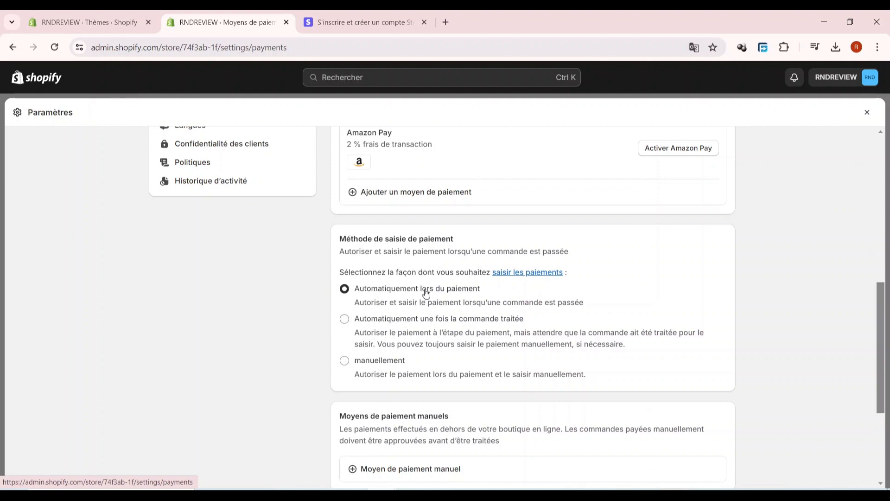
pyautogui.scroll(-2, 380, 361)
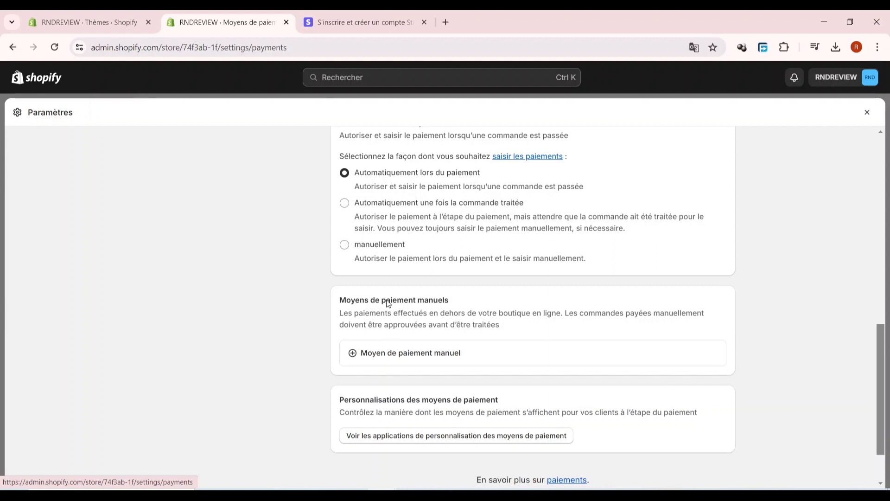
pyautogui.click(421, 356)
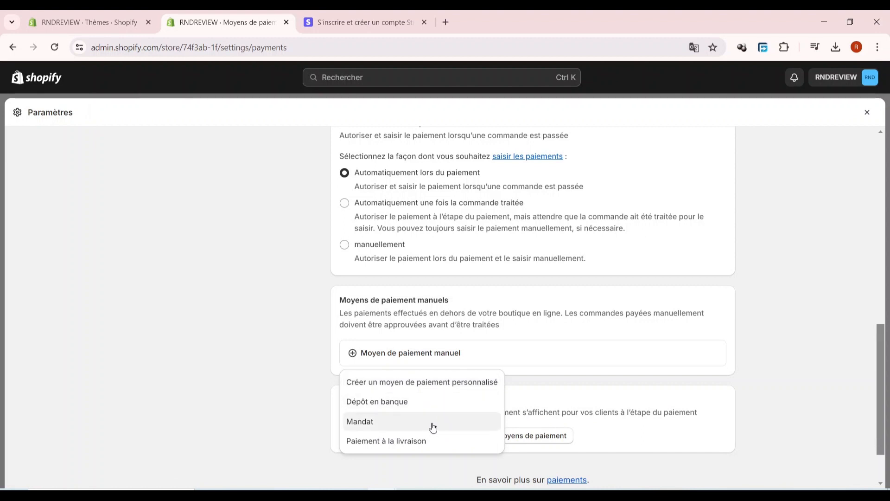
pyautogui.click(694, 392)
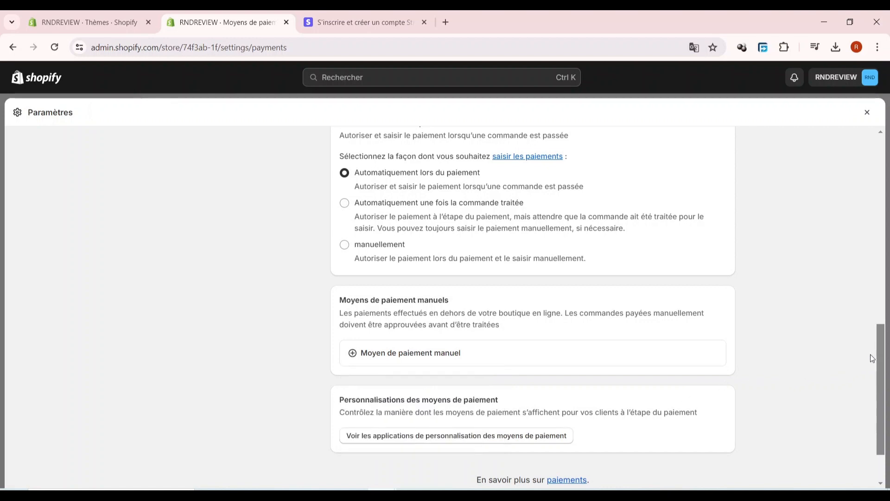
pyautogui.scroll(3, 869, 324)
pyautogui.scroll(-3, 862, 334)
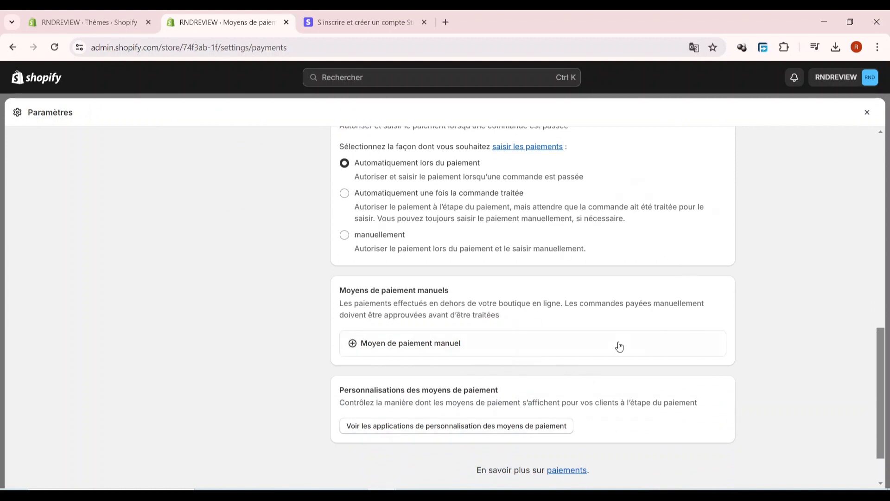
pyautogui.scroll(1, 751, 319)
pyautogui.scroll(-2, 755, 323)
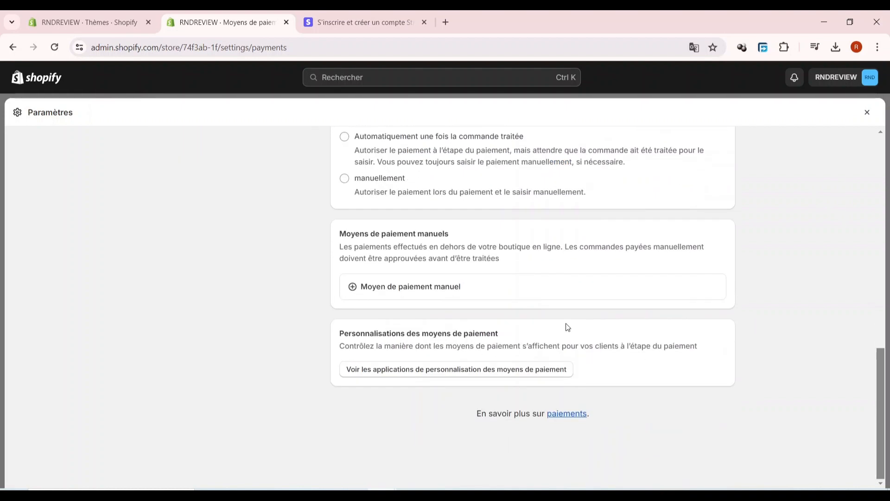
pyautogui.scroll(15, 668, 374)
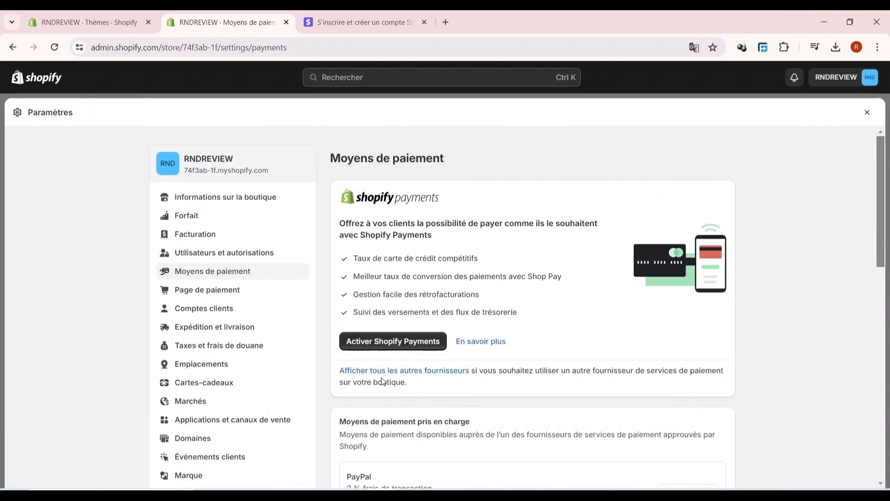
# Step: Browse all the other third-party payment providers and start connecting Stripe to the store
pyautogui.click(454, 374)
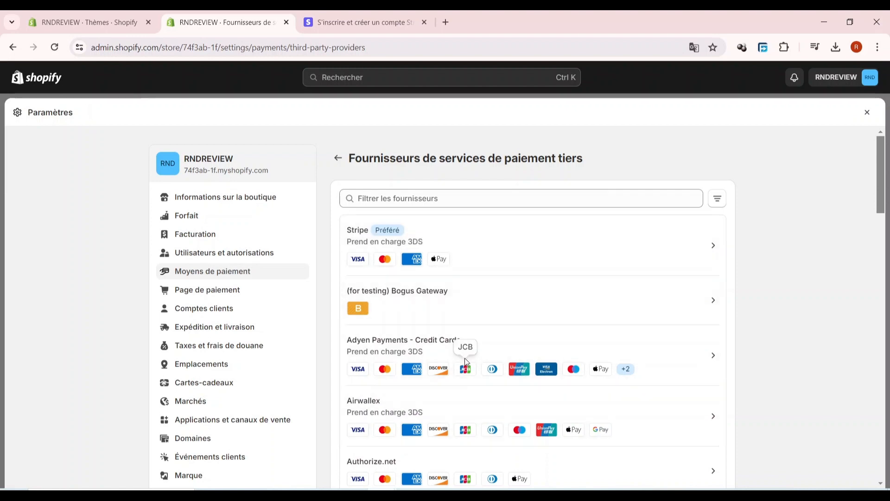
pyautogui.scroll(-6, 838, 307)
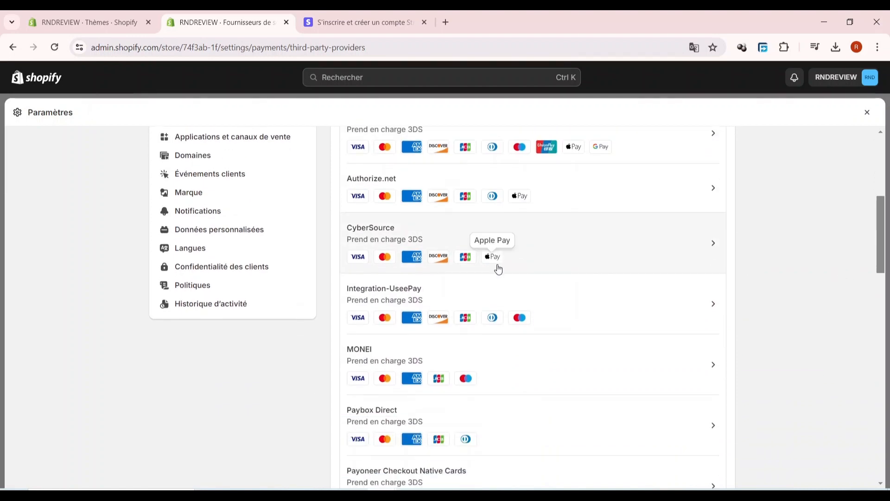
pyautogui.scroll(5, 498, 269)
pyautogui.scroll(-2, 441, 376)
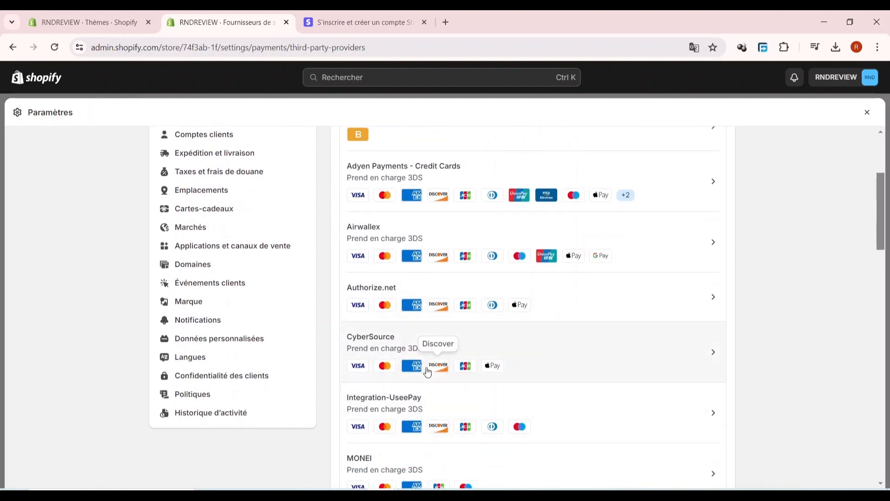
pyautogui.scroll(-2, 459, 357)
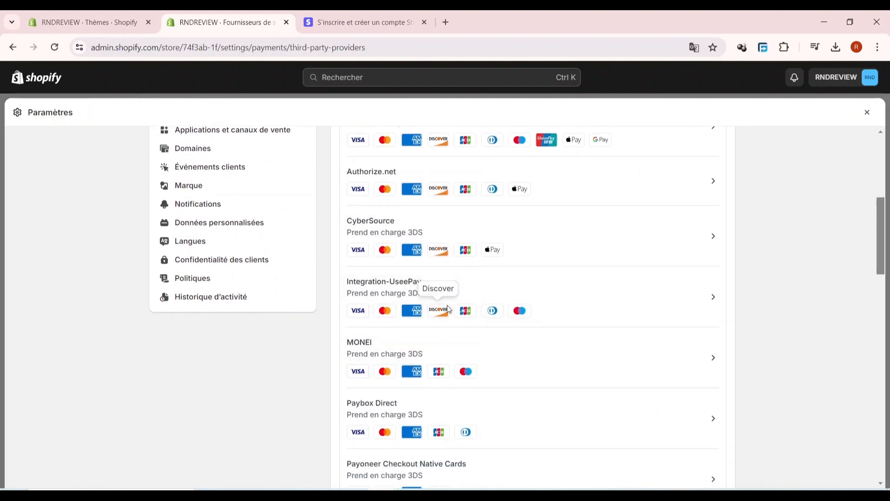
pyautogui.scroll(6, 468, 353)
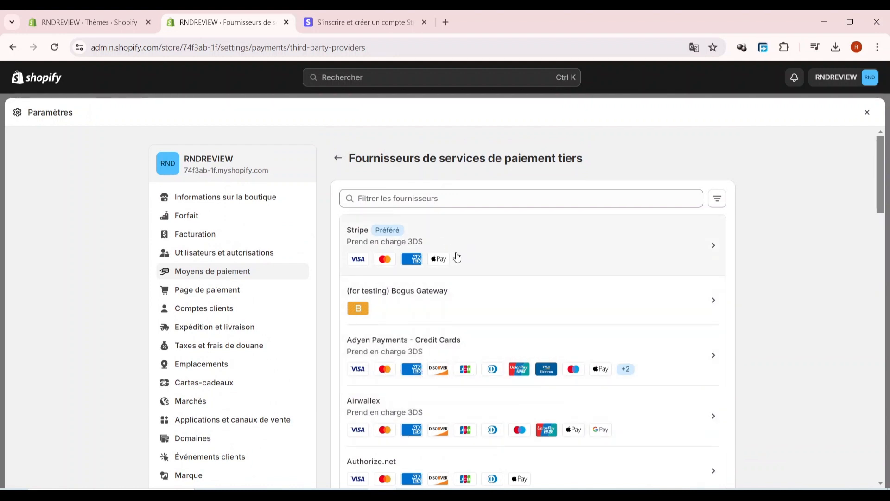
pyautogui.click(496, 246)
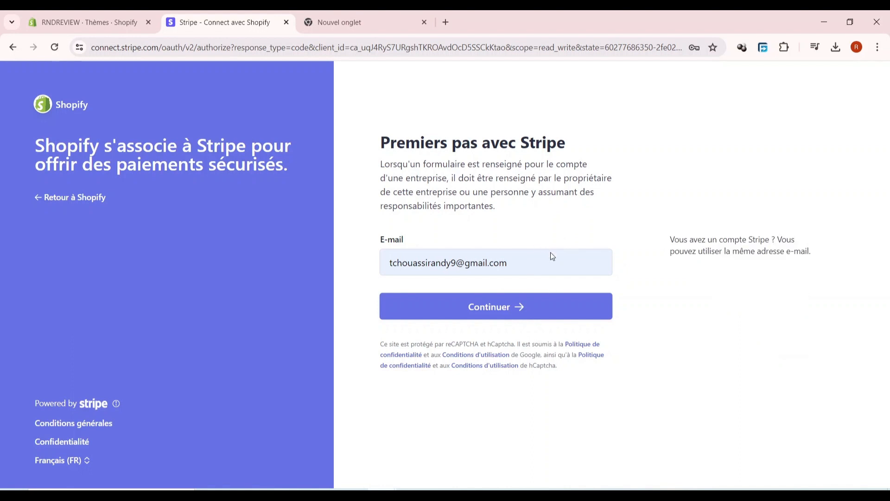
# Step: Sign in to Stripe with the prefilled e-mail and account password, and connect the existing Stripe account to Shopify
pyautogui.click(491, 305)
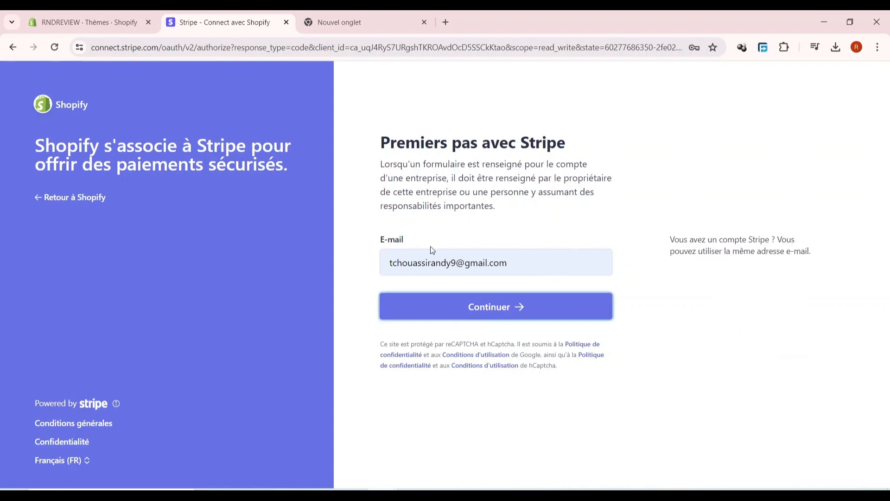
pyautogui.click(523, 300)
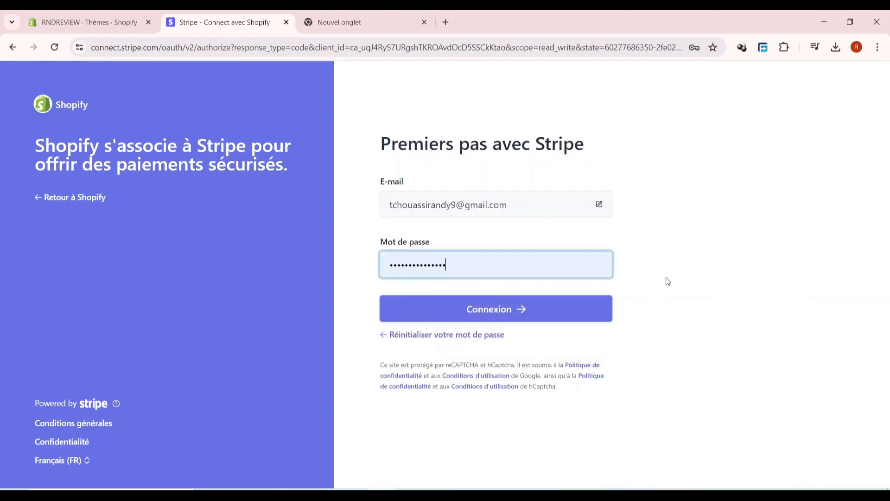
pyautogui.click(523, 312)
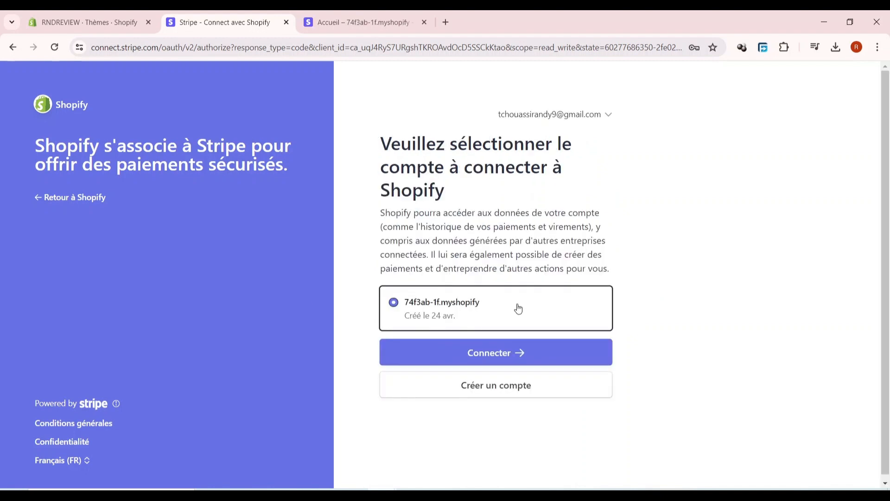
pyautogui.click(498, 354)
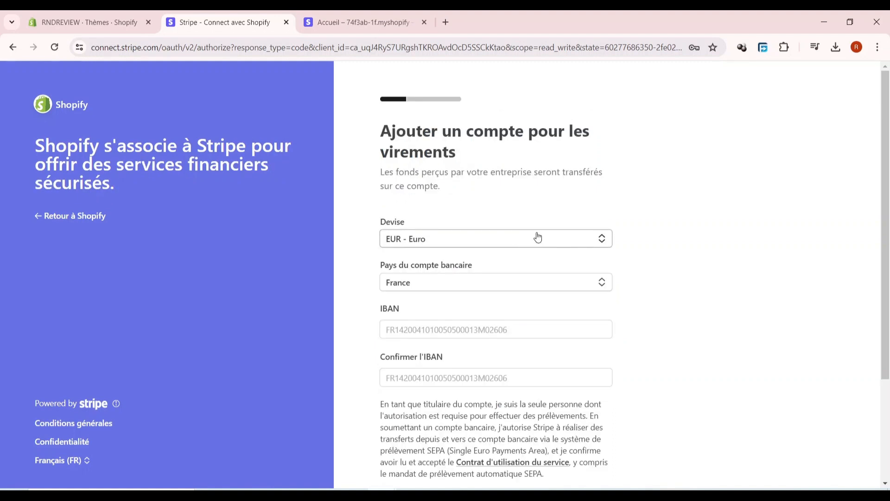
# Step: Examine the payout account form's currency choices and IBAN fields, keeping EUR - Euro as the currency
pyautogui.click(538, 237)
pyautogui.click(795, 172)
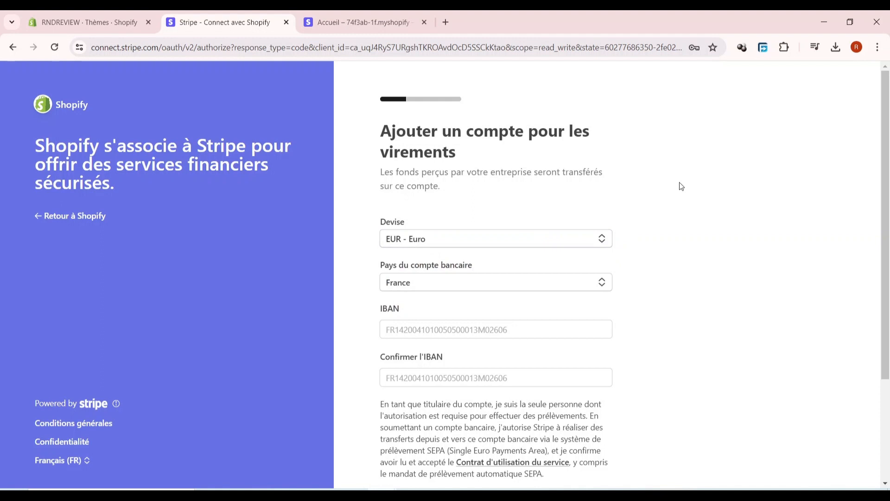
pyautogui.click(519, 239)
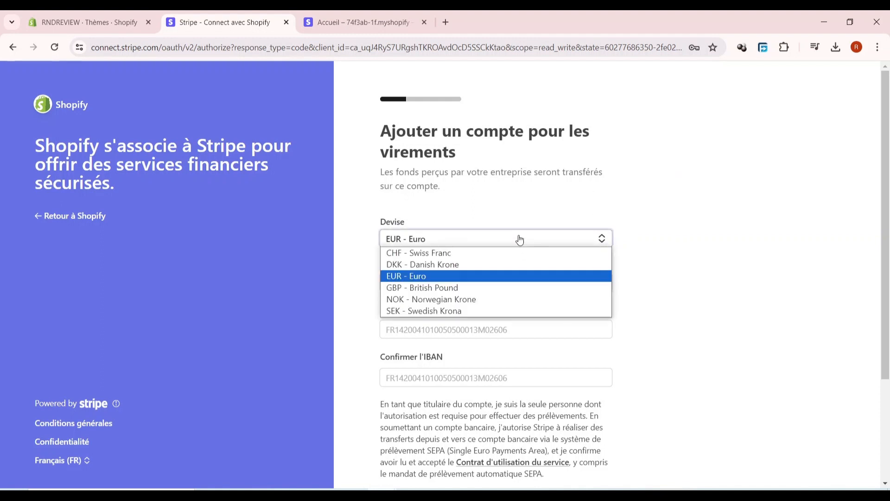
pyautogui.click(509, 281)
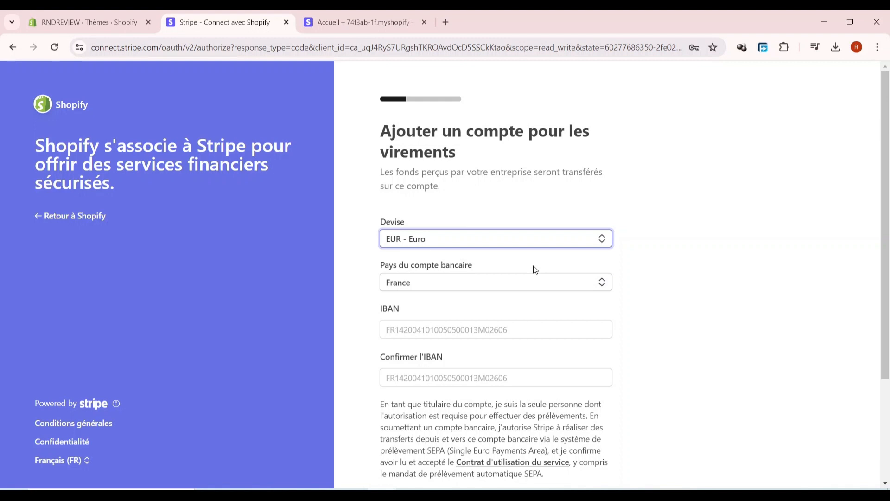
pyautogui.click(484, 331)
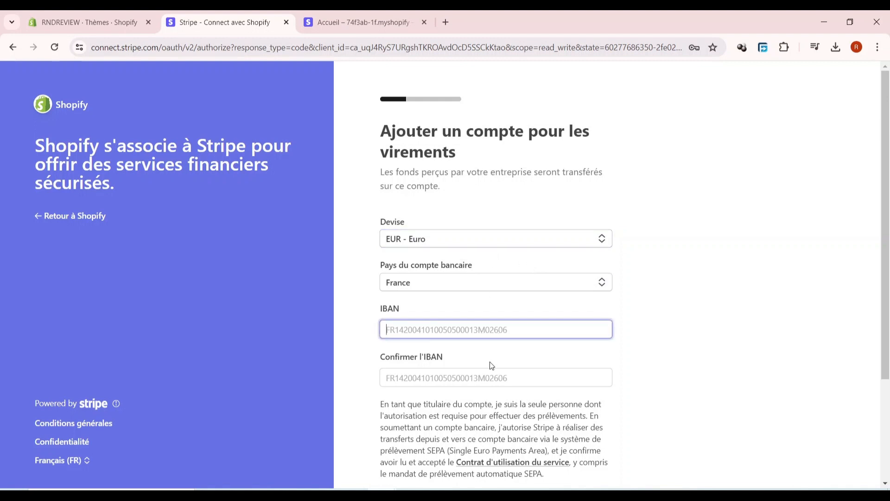
pyautogui.click(490, 377)
pyautogui.scroll(-3, 533, 370)
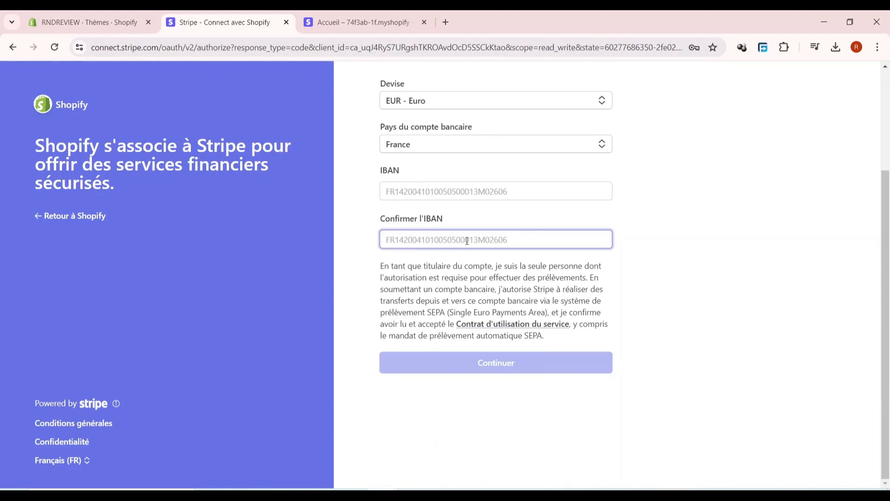
# Step: Return from Stripe to the Shopify payment settings and open the management page for the Stripe provider
pyautogui.click(84, 220)
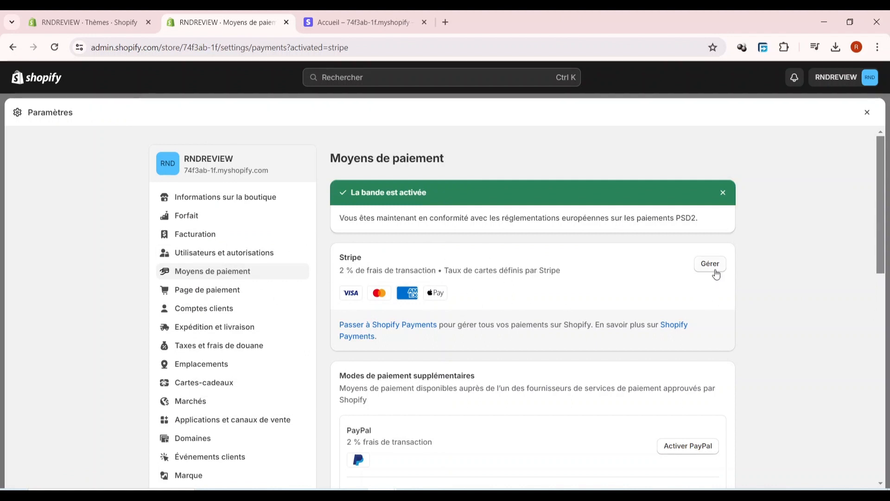
pyautogui.click(714, 273)
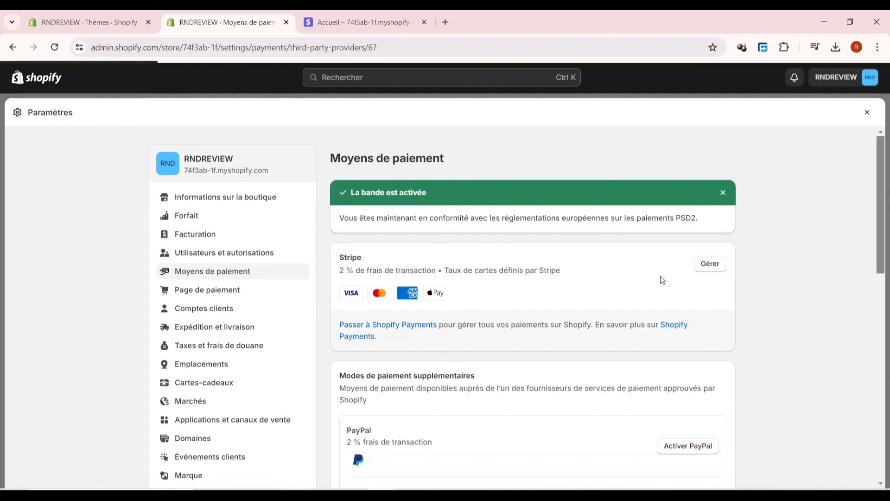
# Step: Review the Stripe provider's accepted payment methods and test mode option in Shopify, and switch to the Stripe dashboard
pyautogui.scroll(-3, 489, 298)
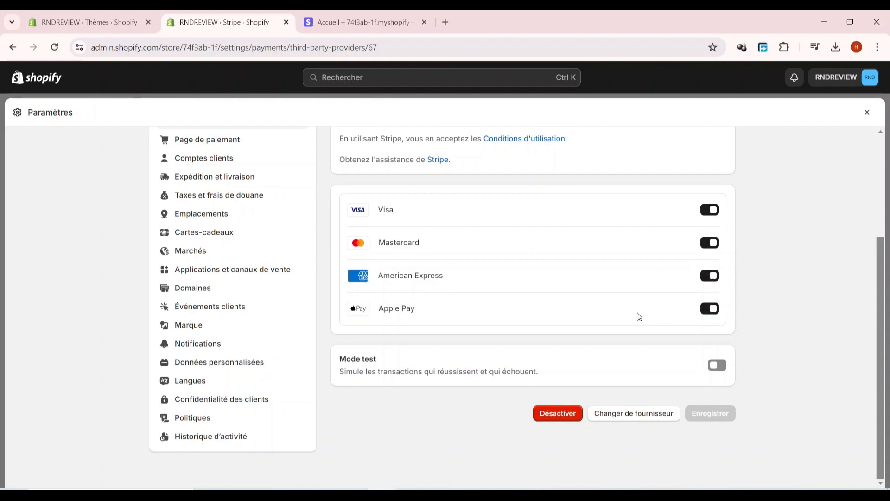
pyautogui.click(375, 20)
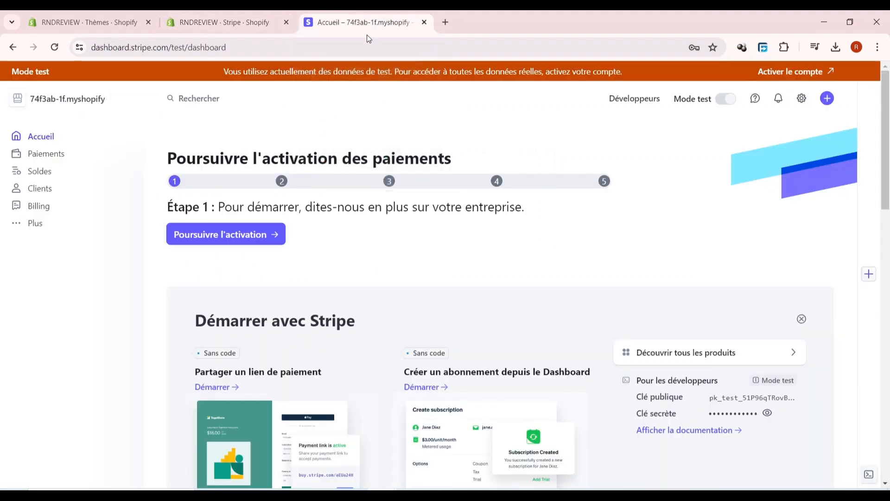
# Step: Examine the Stripe home page's payment activation steps, getting-started guides, daily figures and overview charts, and open the account switcher
pyautogui.scroll(-6, 461, 293)
pyautogui.scroll(6, 473, 278)
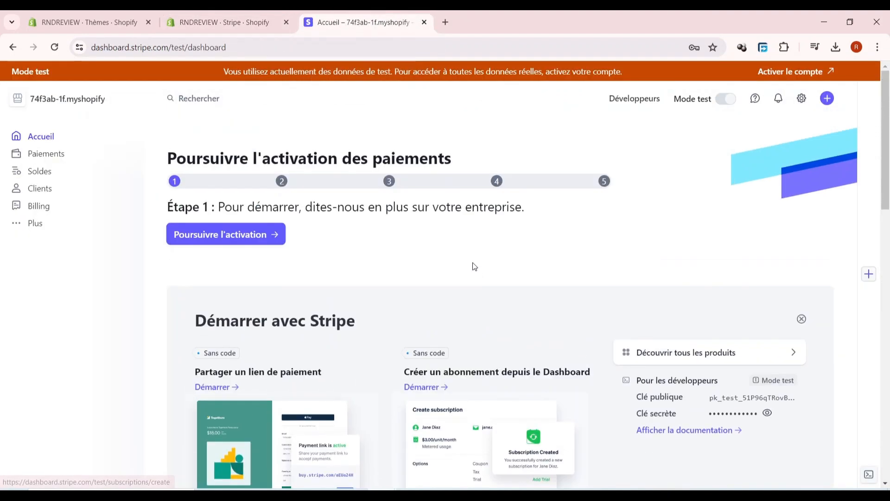
pyautogui.scroll(-4, 473, 266)
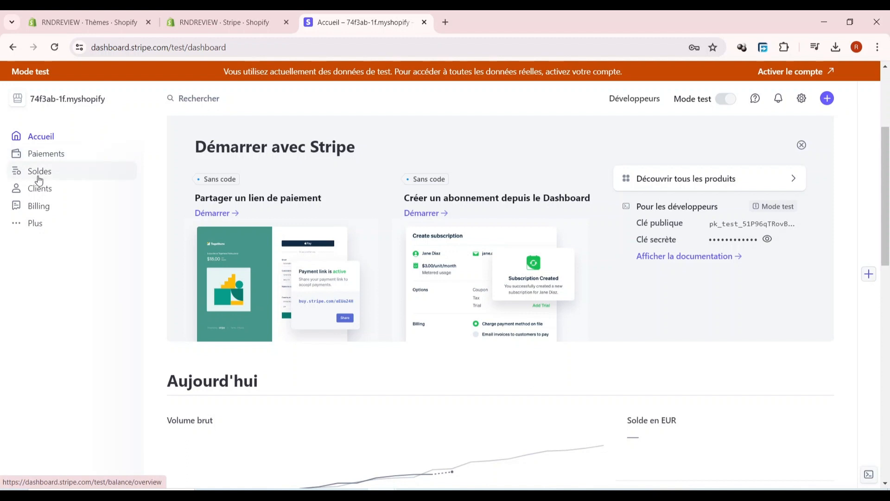
pyautogui.scroll(-5, 410, 268)
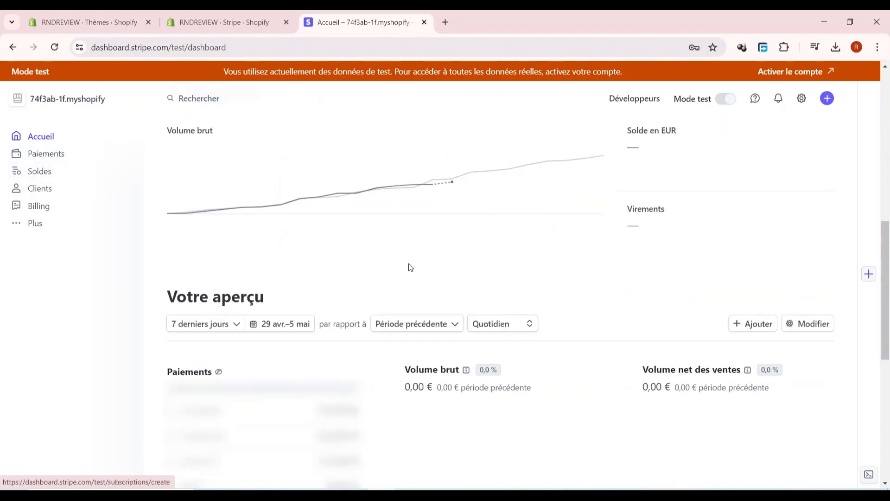
pyautogui.scroll(1, 399, 239)
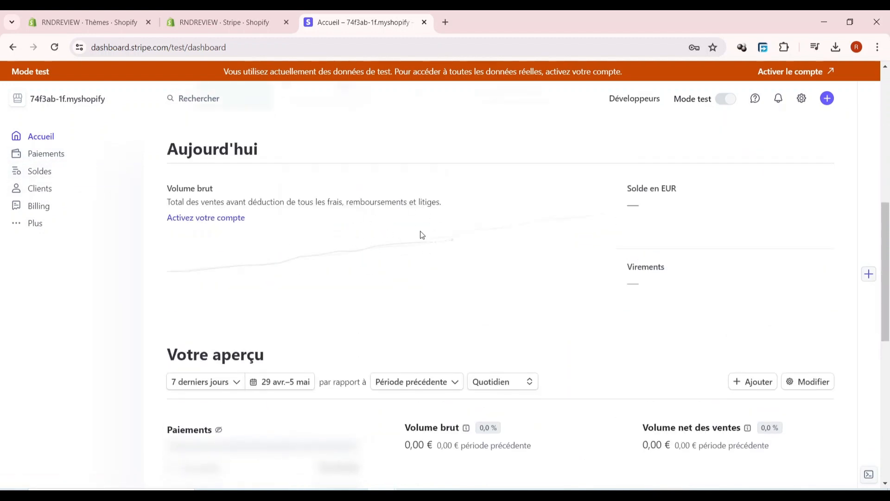
pyautogui.scroll(-6, 434, 248)
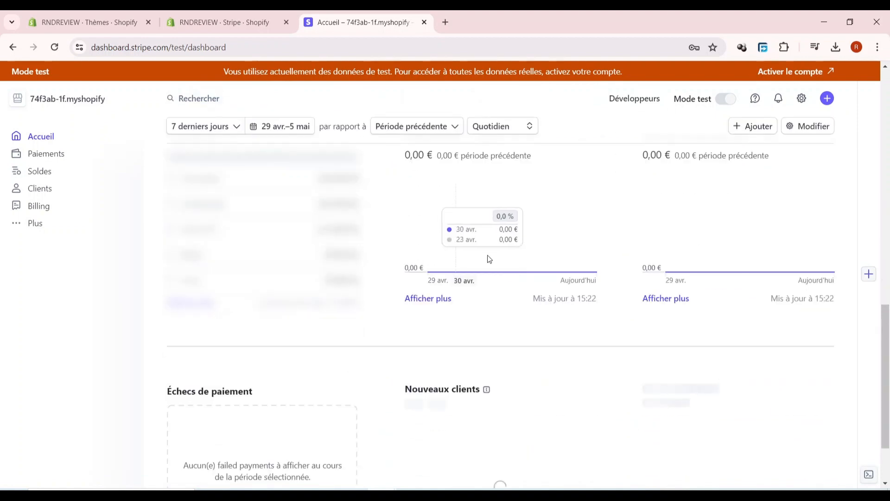
pyautogui.scroll(-2, 456, 239)
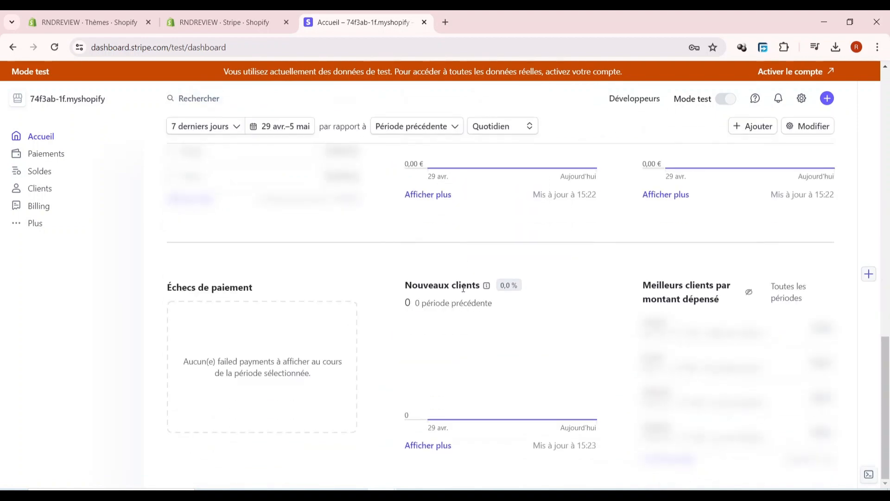
pyautogui.scroll(15, 463, 288)
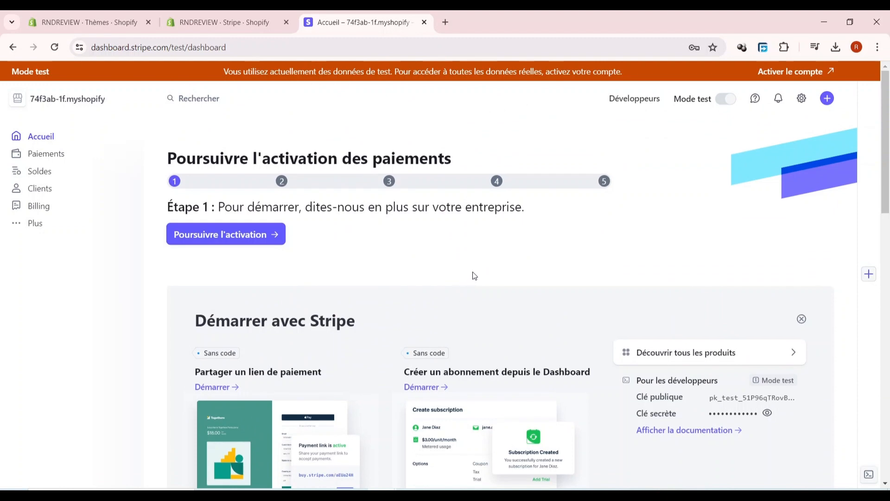
pyautogui.scroll(-5, 445, 262)
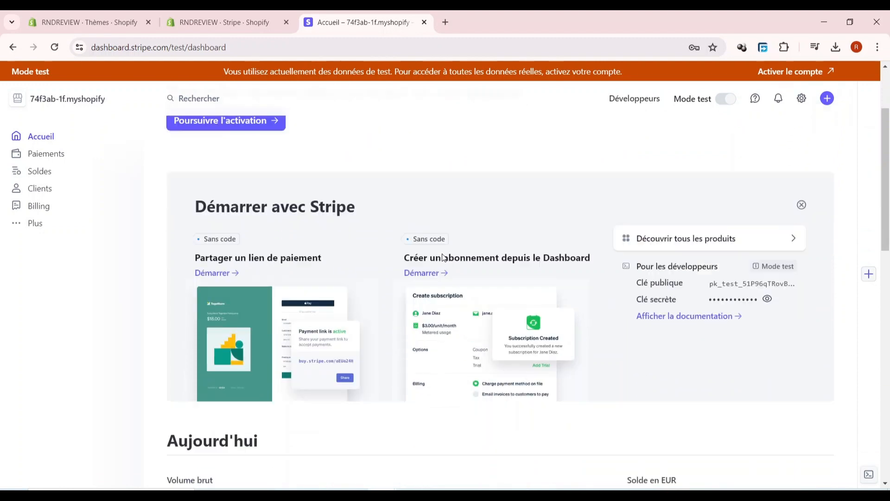
pyautogui.scroll(5, 457, 278)
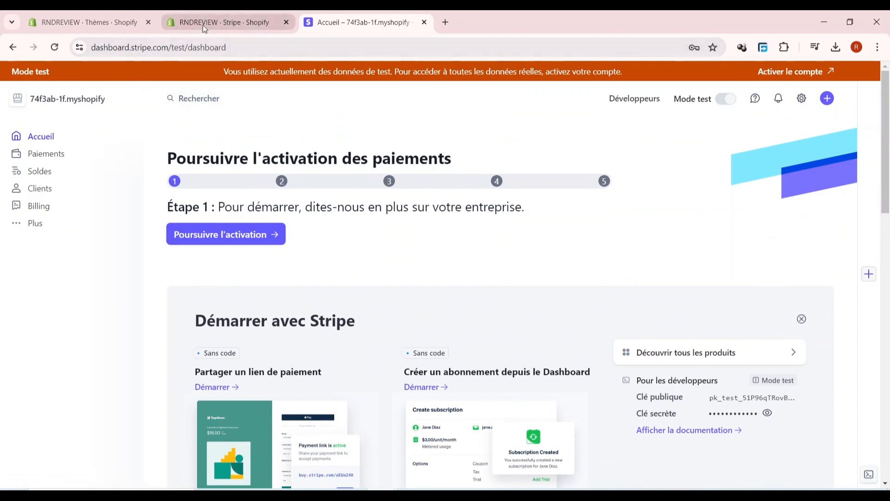
pyautogui.click(105, 103)
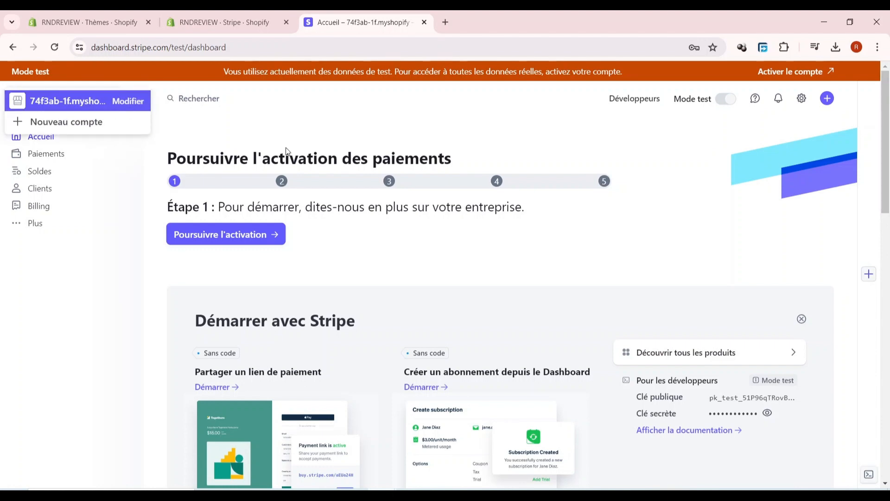